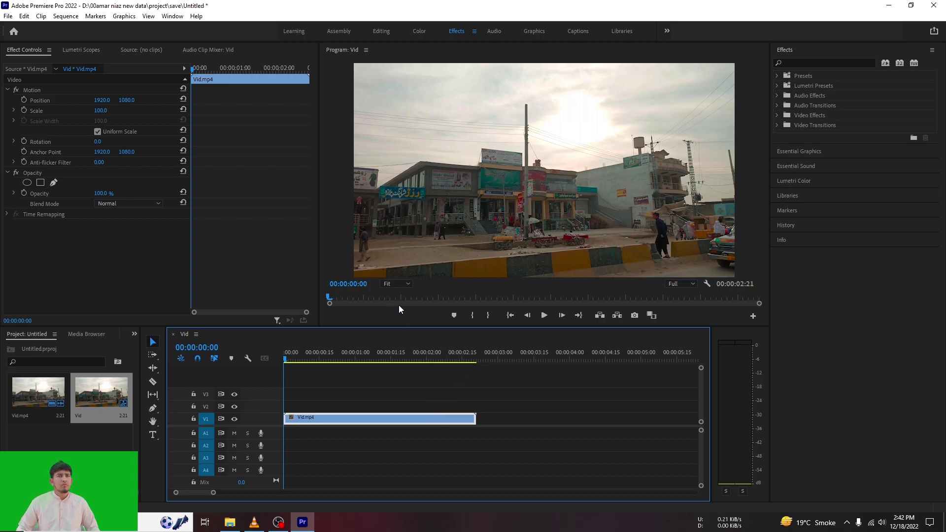
- Play the sequence preview, trying the 1/8 playback resolution before returning it to Full
click(545, 317)
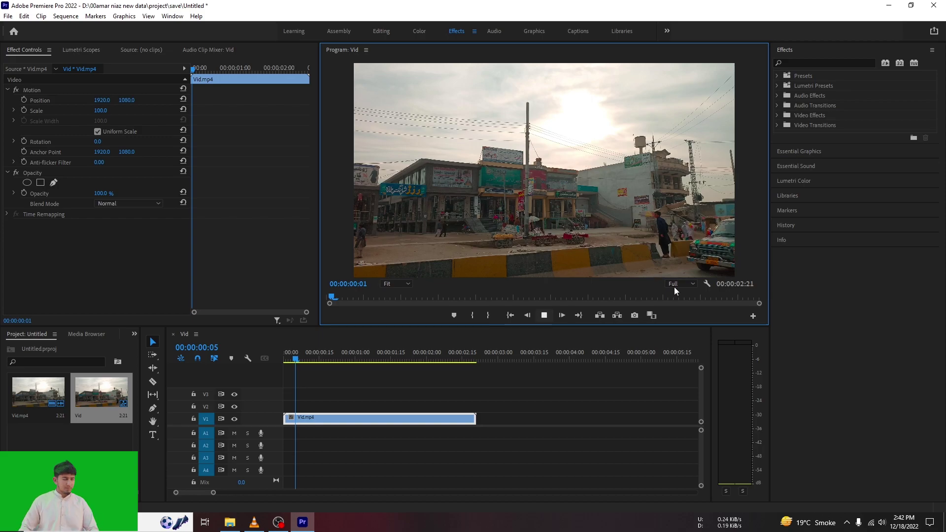
click(690, 286)
click(679, 323)
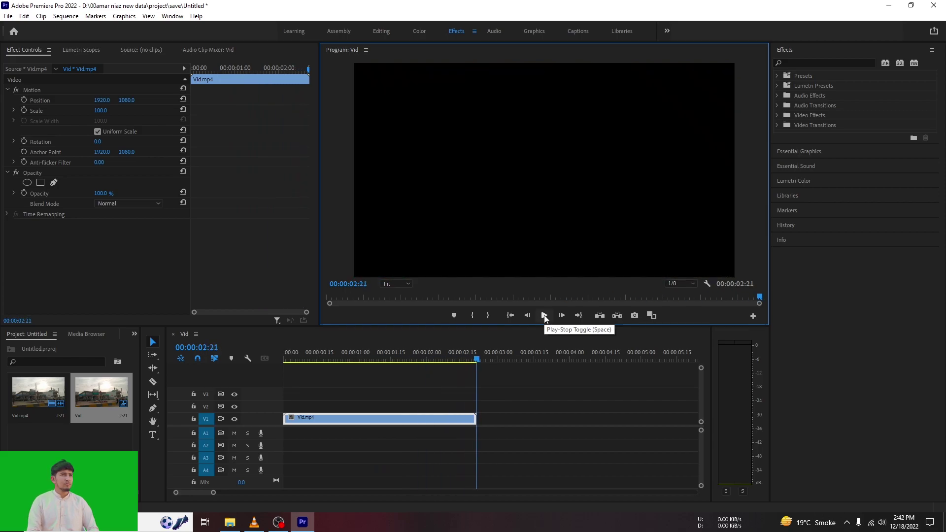
click(688, 283)
click(682, 294)
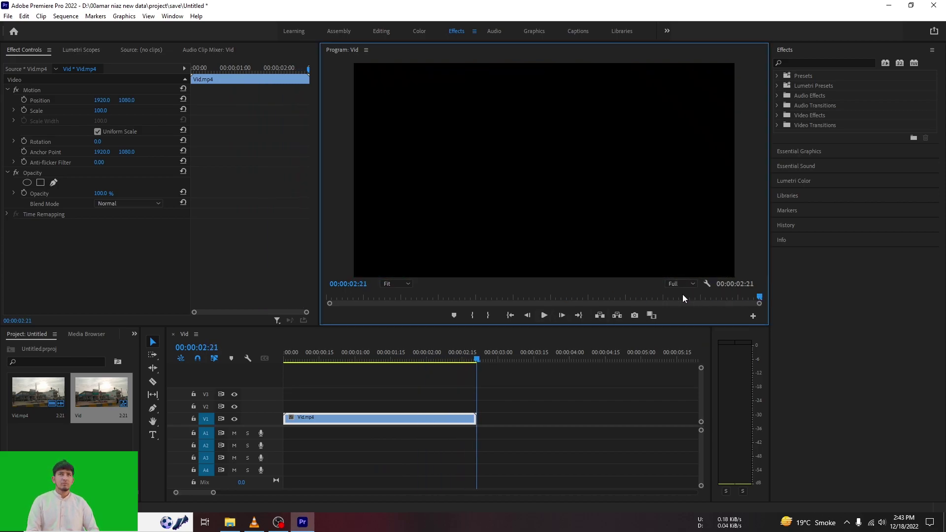
- Move the playhead to 00:00:01:22, select the Vid.mp4 clip and show its Lumetri Color controls
drag(415, 358, 407, 359)
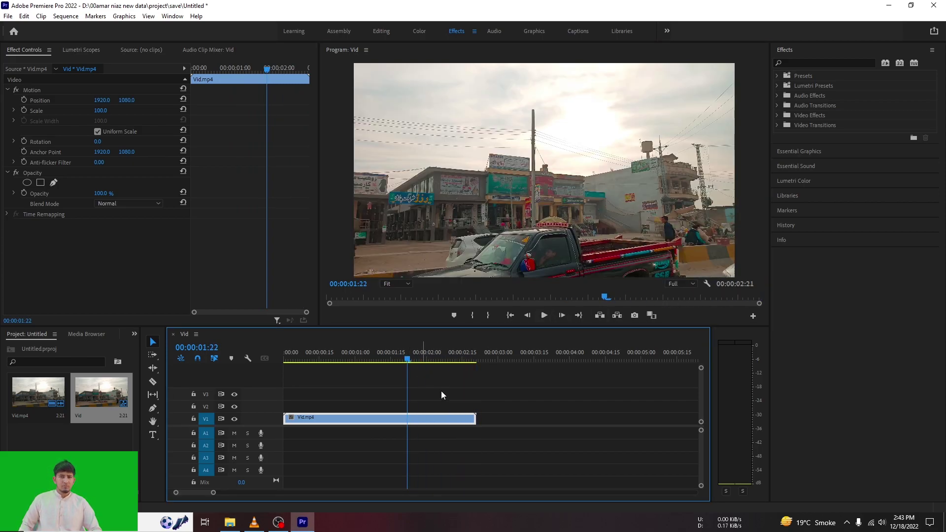
click(521, 388)
click(461, 422)
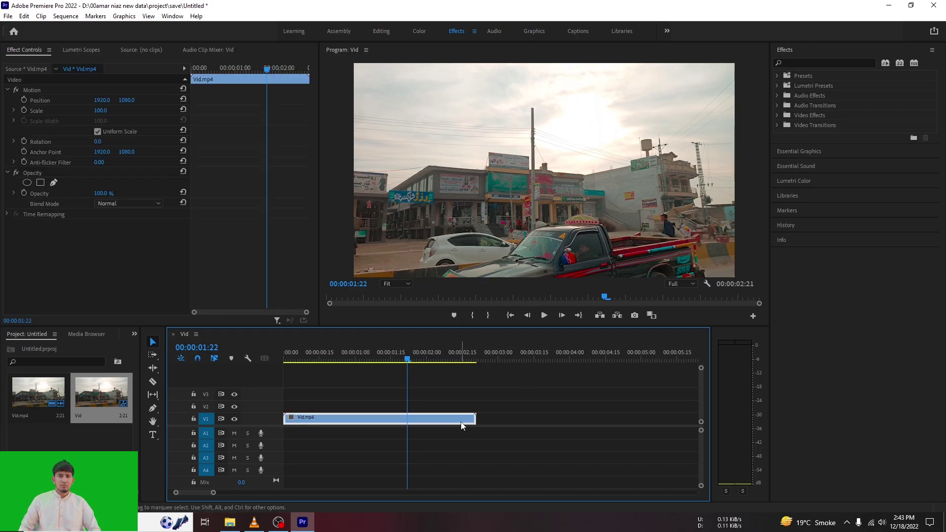
click(796, 50)
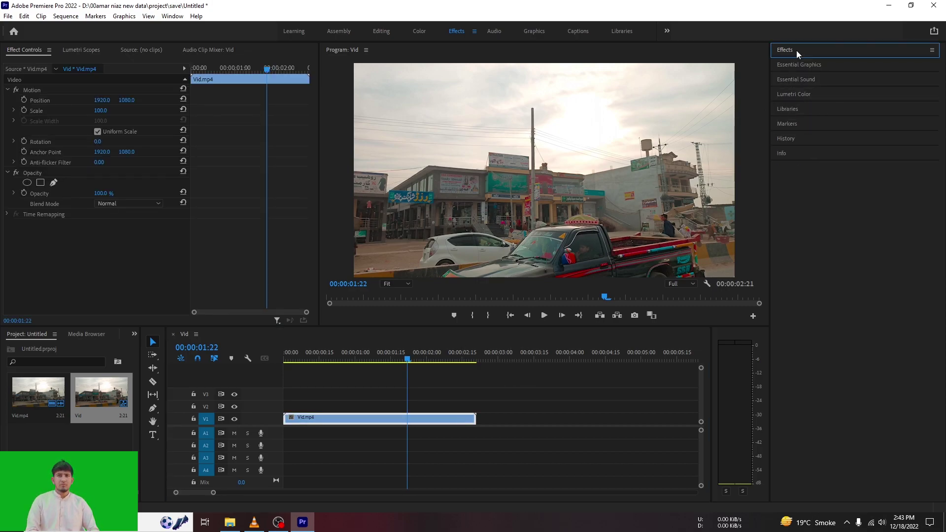
click(800, 93)
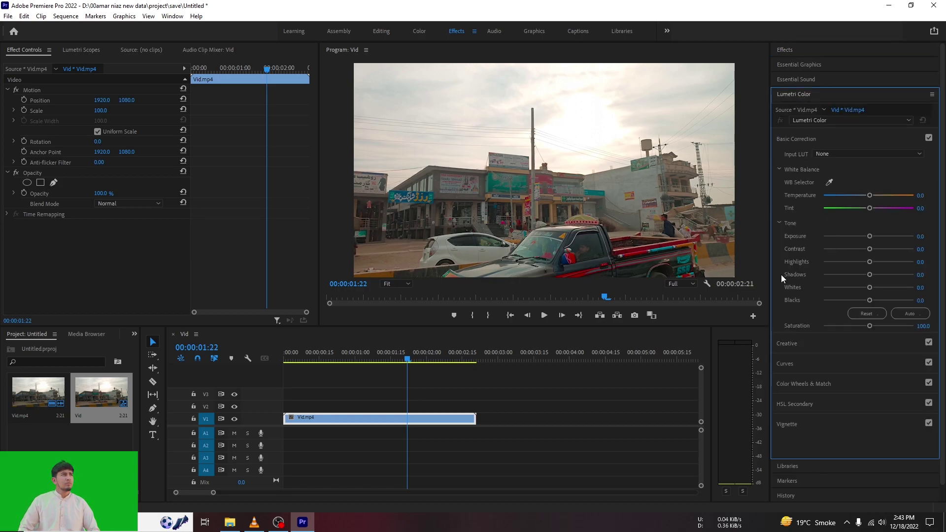
- Set the clip's exposure to -0.3, contrast to 85.9, highlights to -100, shadows to 33.7 and whites to -19.6
click(871, 236)
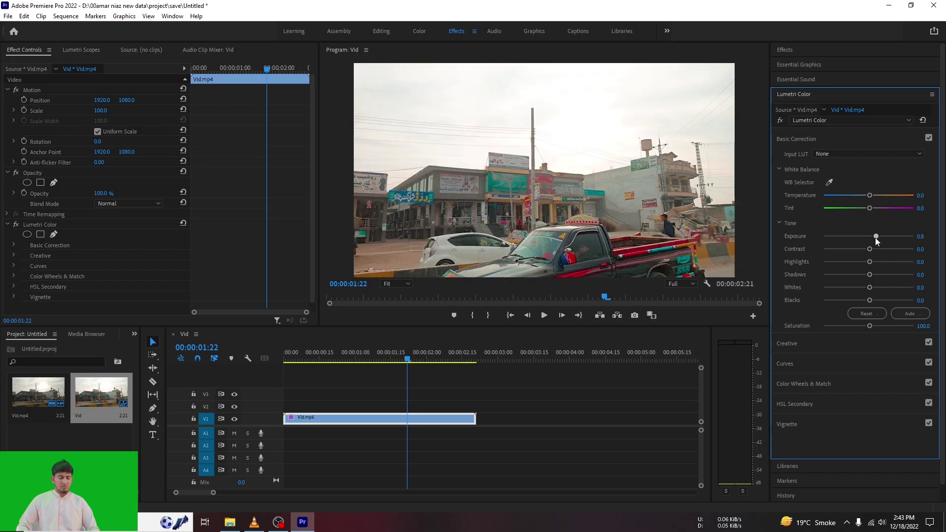
click(866, 237)
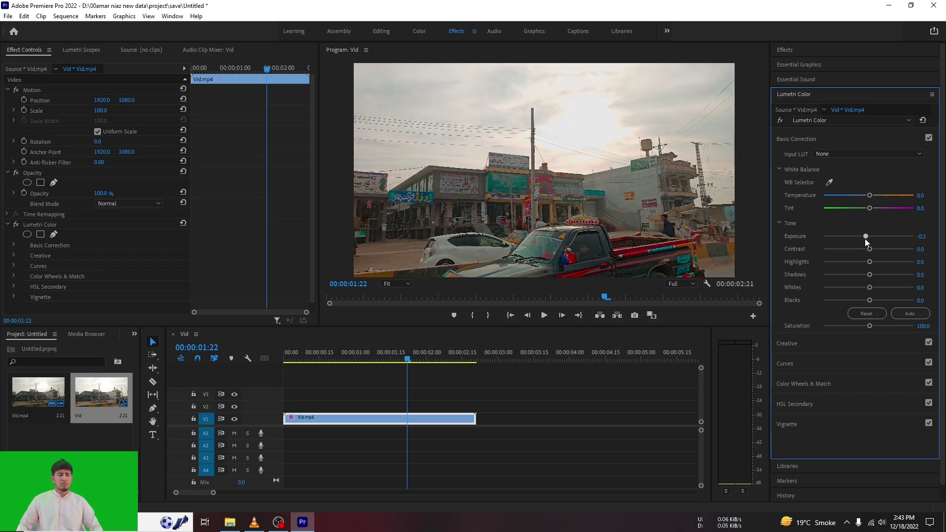
drag(869, 249, 812, 264)
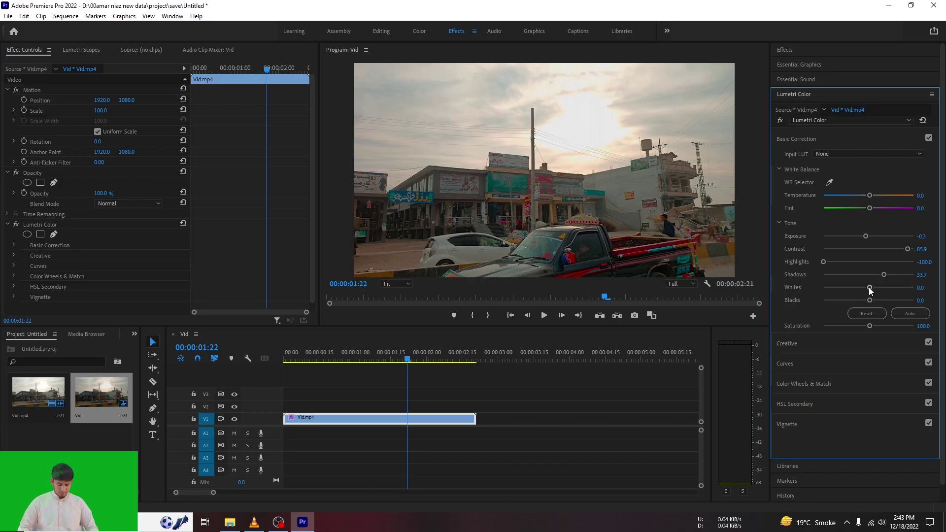
mouse_move(870, 288)
mouse_down()
mouse_move(838, 288)
mouse_move(859, 288)
mouse_up()
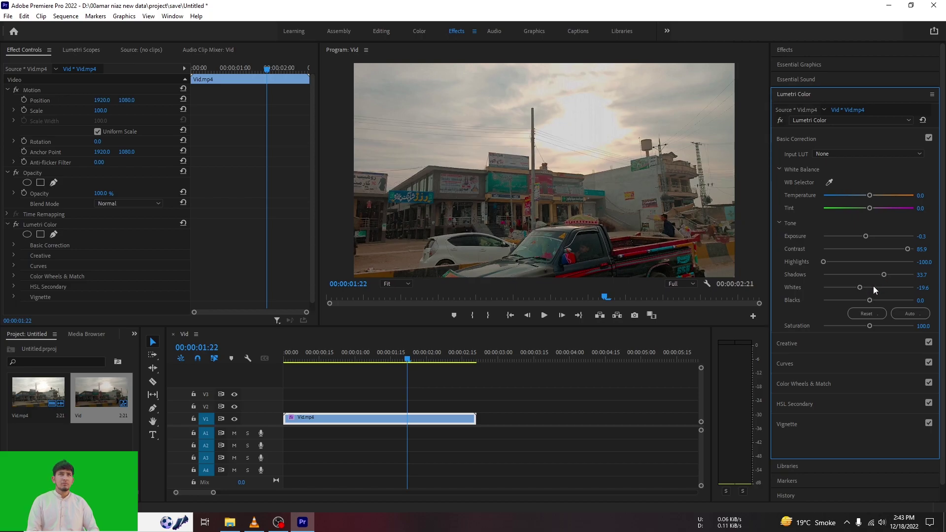
- Set the clip's saturation to 200, white balance temperature to -16.3 and tint to -2.2
drag(873, 324, 911, 319)
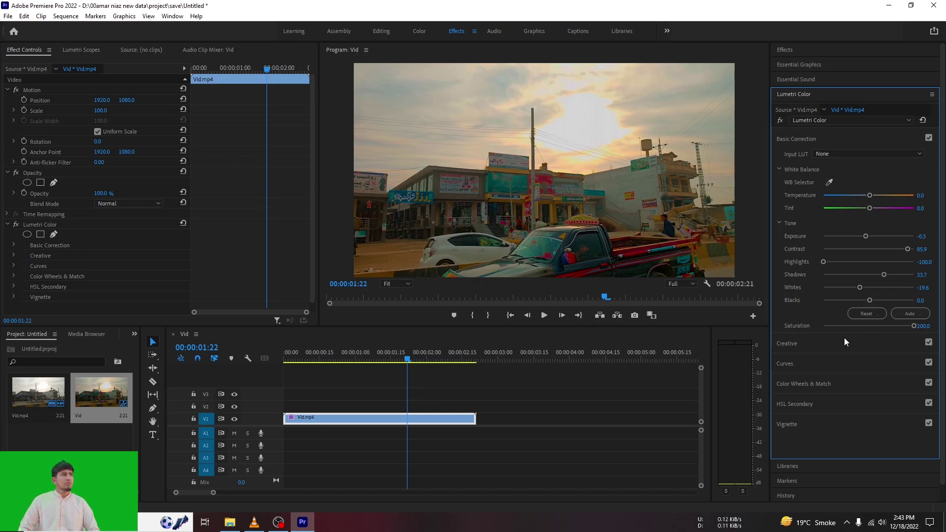
drag(870, 196, 862, 196)
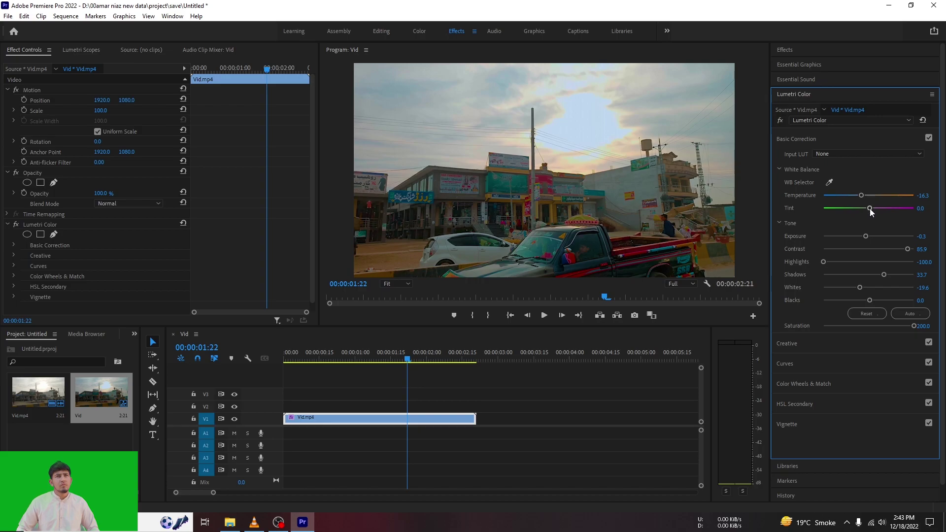
drag(868, 209, 867, 209)
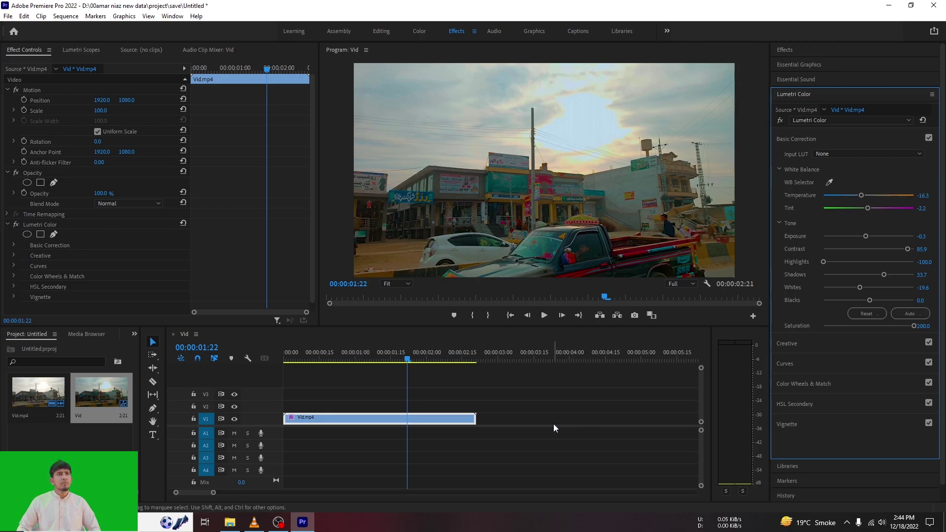
- Sample the orange ground colour for the Hue vs Sat curve and slightly lower the saturation of that hue
click(803, 343)
click(811, 294)
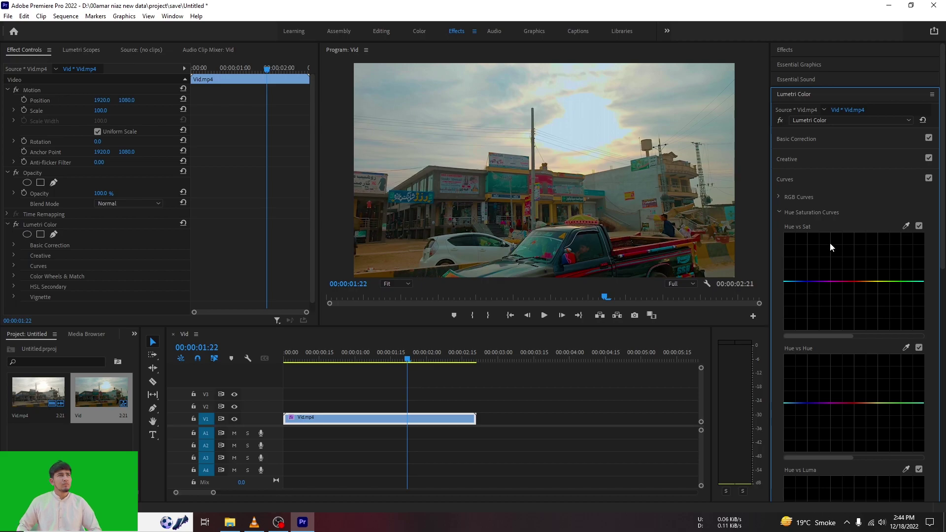
click(905, 226)
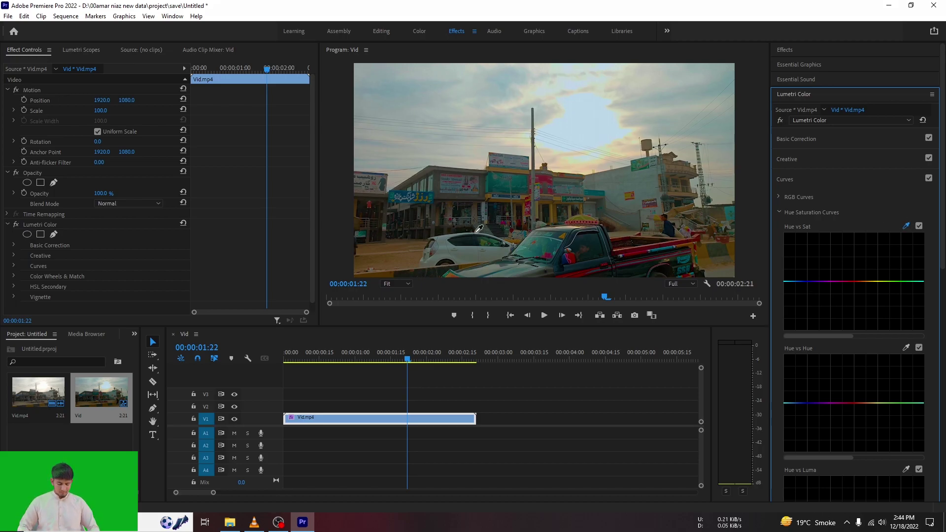
click(400, 256)
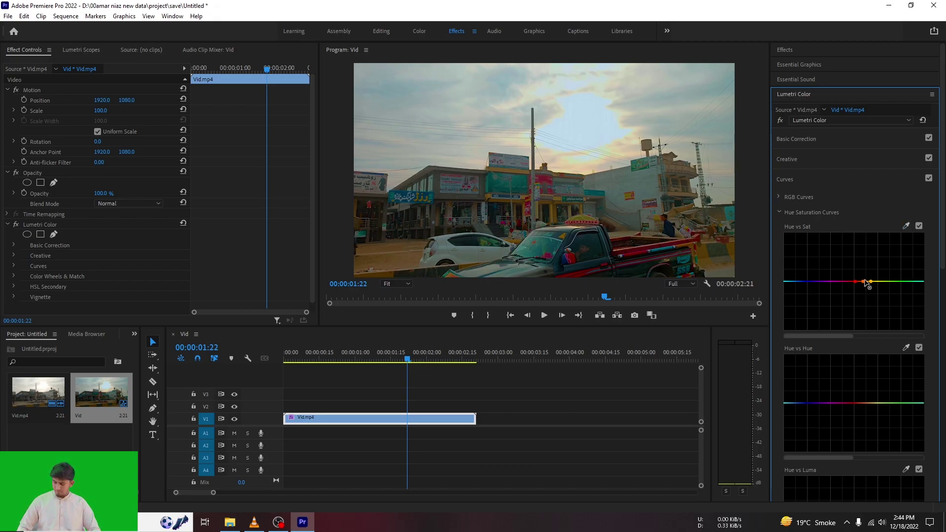
mouse_move(864, 282)
mouse_down()
mouse_move(864, 292)
mouse_move(868, 236)
mouse_move(866, 288)
mouse_up()
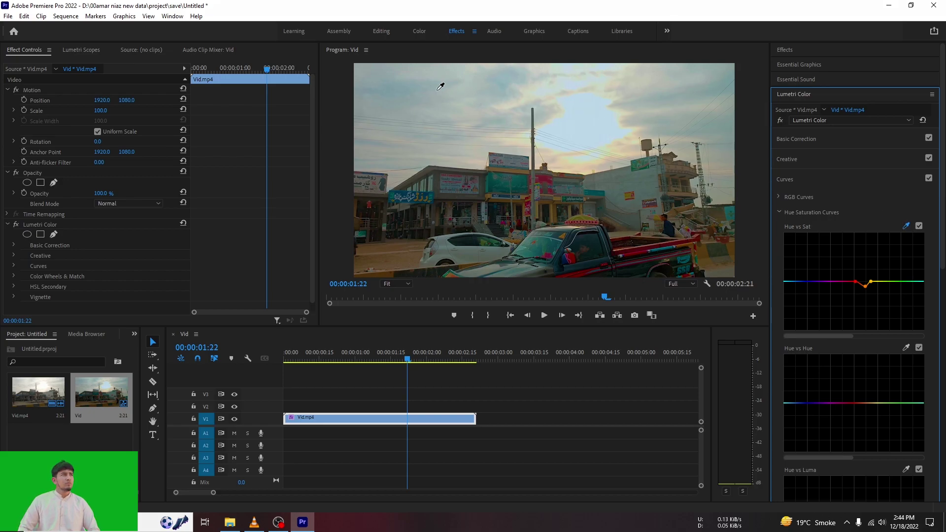
- Add control points around the blue range of the Hue vs Sat curve and raise the blue saturation for the sky
click(906, 226)
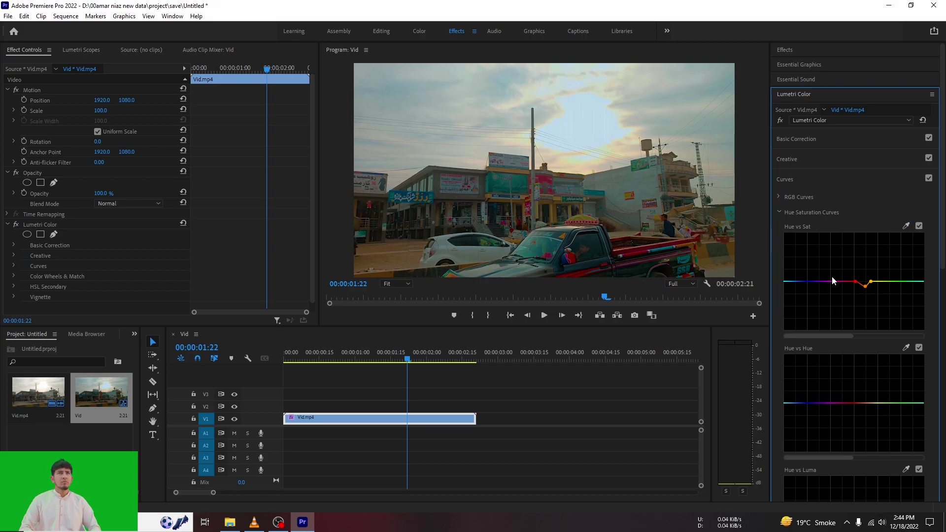
click(517, 414)
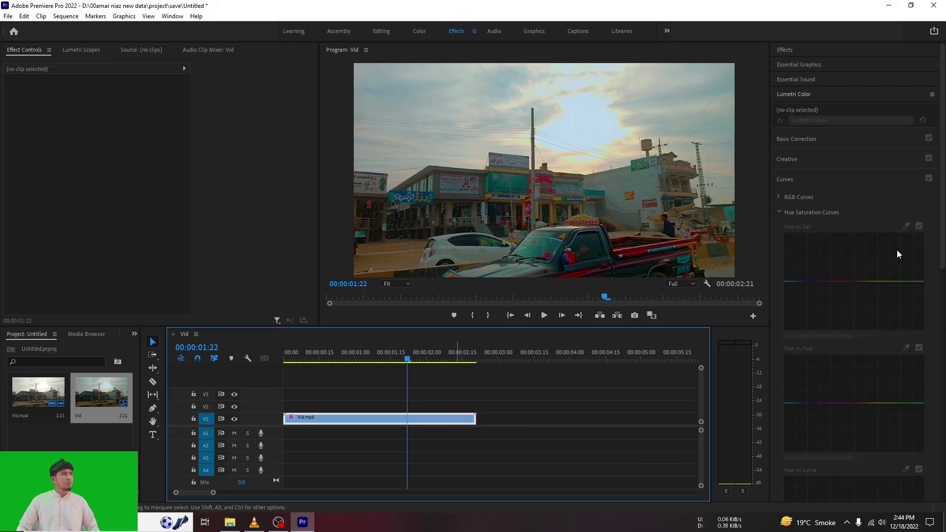
click(905, 226)
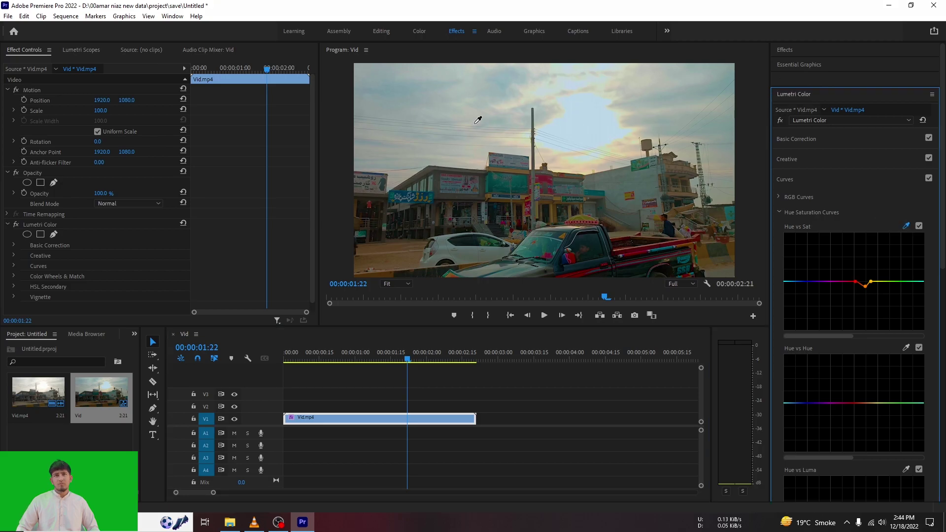
click(789, 281)
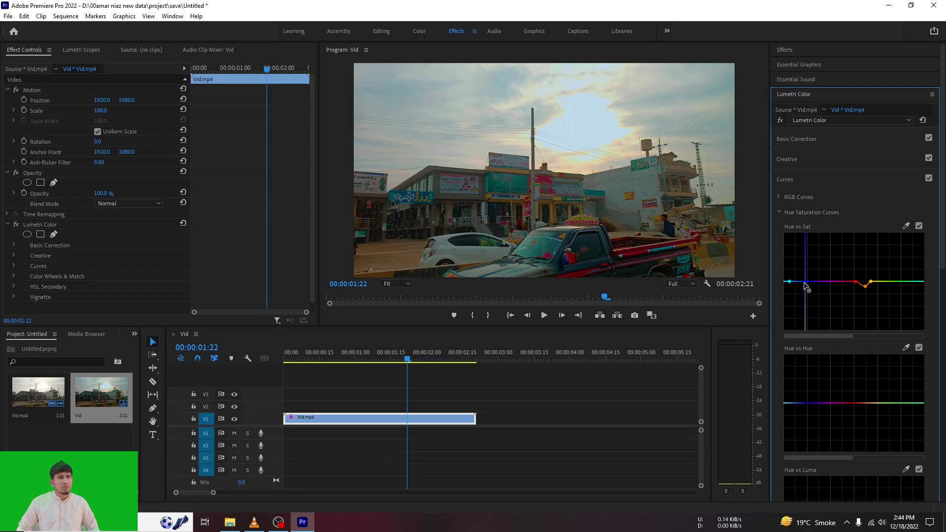
drag(796, 280, 798, 262)
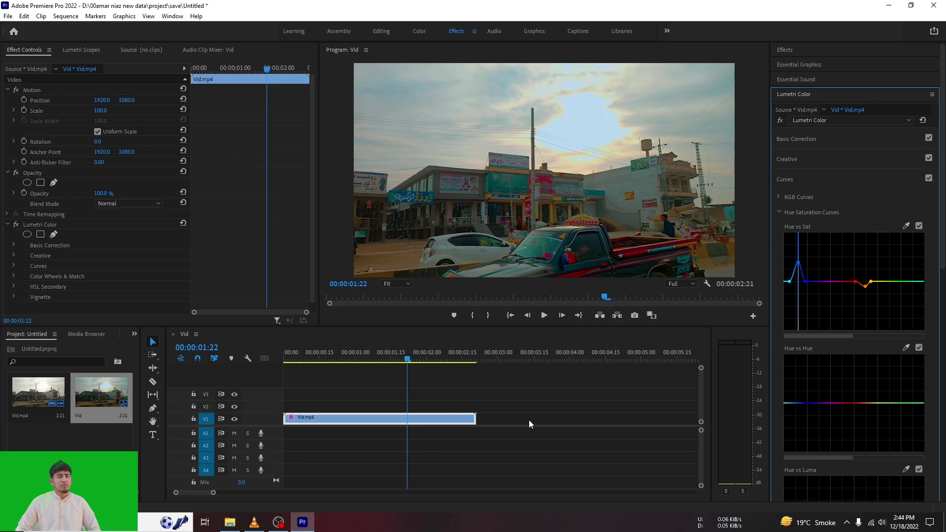
- Check the colour grade at another moment of the clip, ending with the playhead at 00:00:02:14
click(542, 416)
click(385, 360)
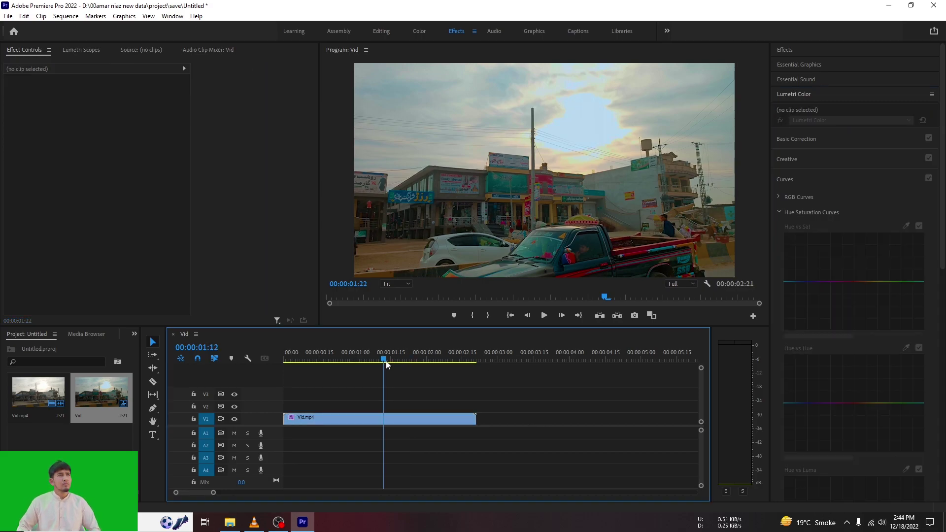
click(449, 345)
click(462, 347)
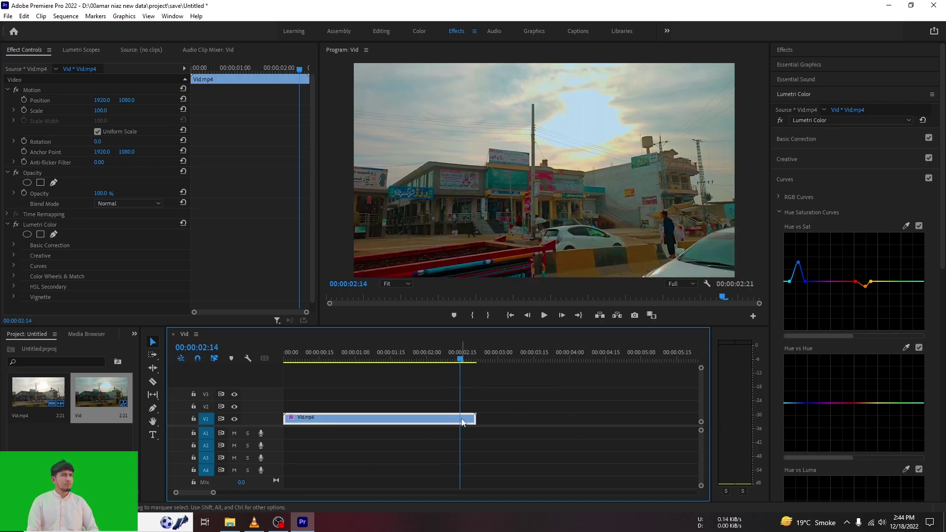
- Try shifting the clip's hues from the red-orange part of the Hue vs Hue curve, and reset that curve
drag(862, 407, 861, 401)
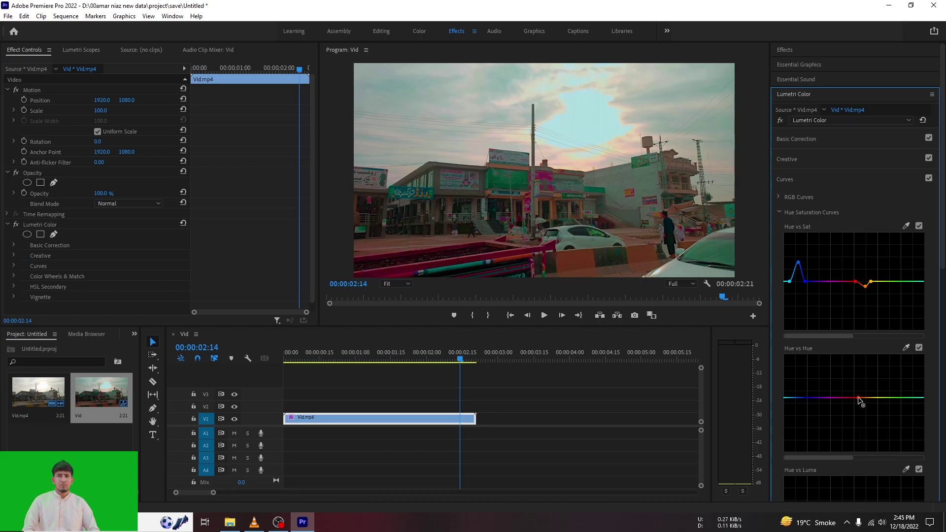
double_click(860, 402)
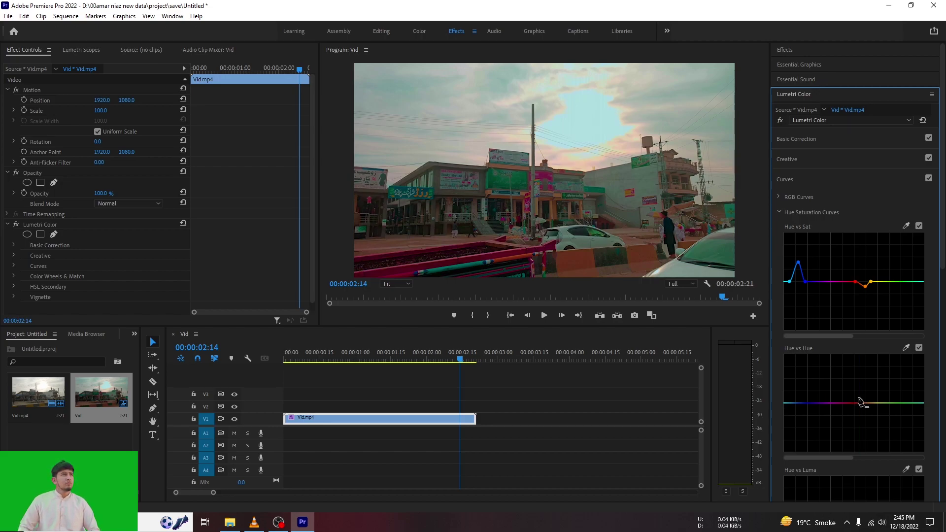
click(494, 384)
- Raise the blue peak of the Hue vs Sat curve further and collapse the hue saturation curves
click(822, 220)
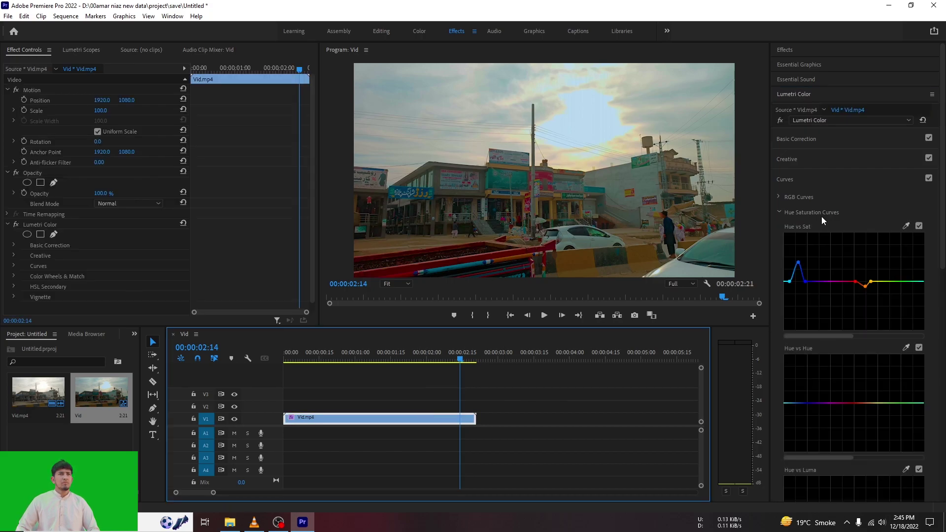
mouse_move(798, 262)
mouse_down()
mouse_move(793, 250)
mouse_move(807, 258)
mouse_move(801, 249)
mouse_up()
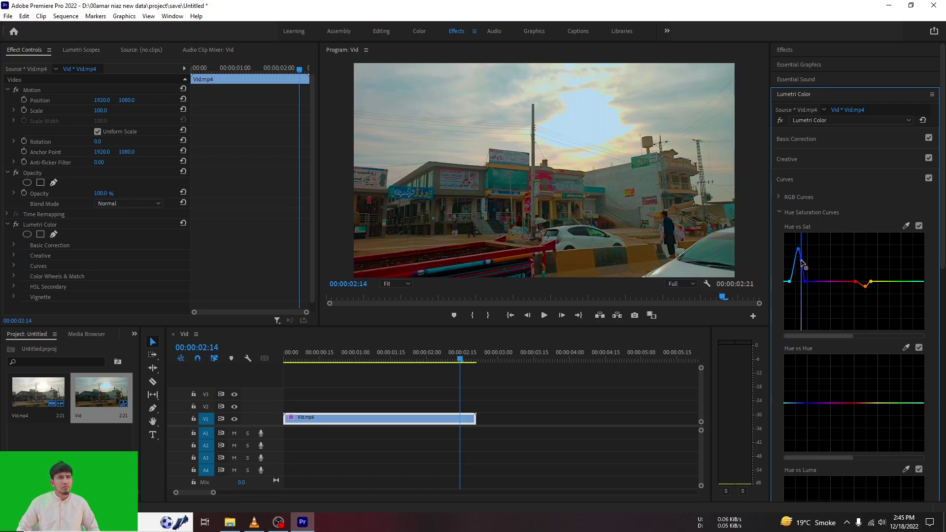
click(397, 422)
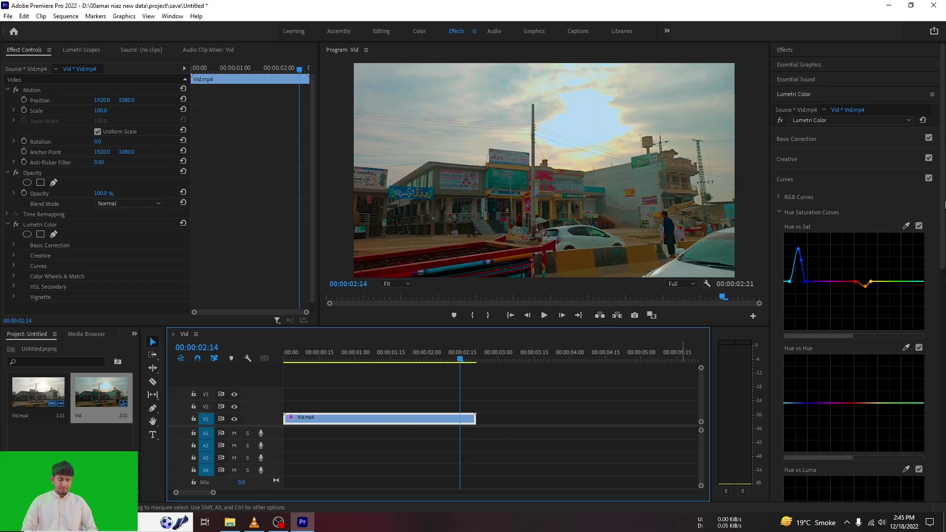
click(779, 213)
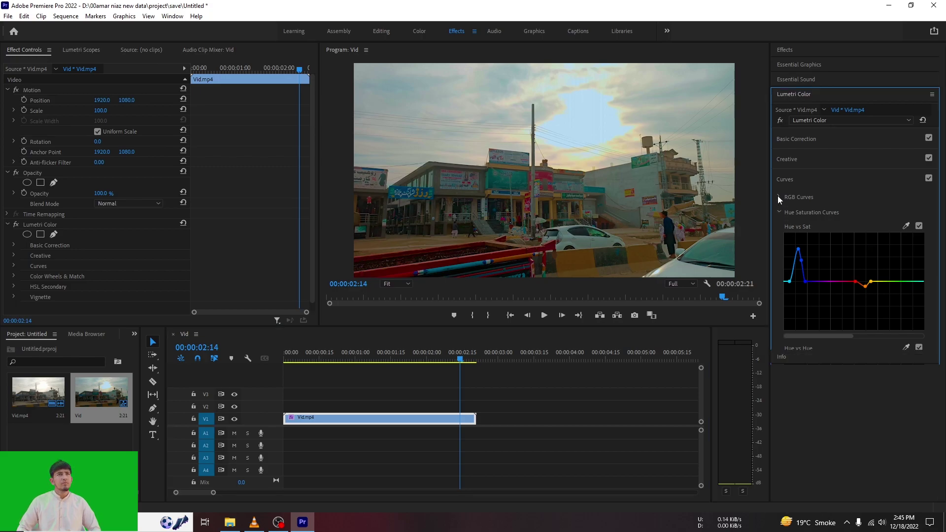
- Slightly lower the highlight end of the blue channel's RGB curve and collapse the RGB curves
click(778, 197)
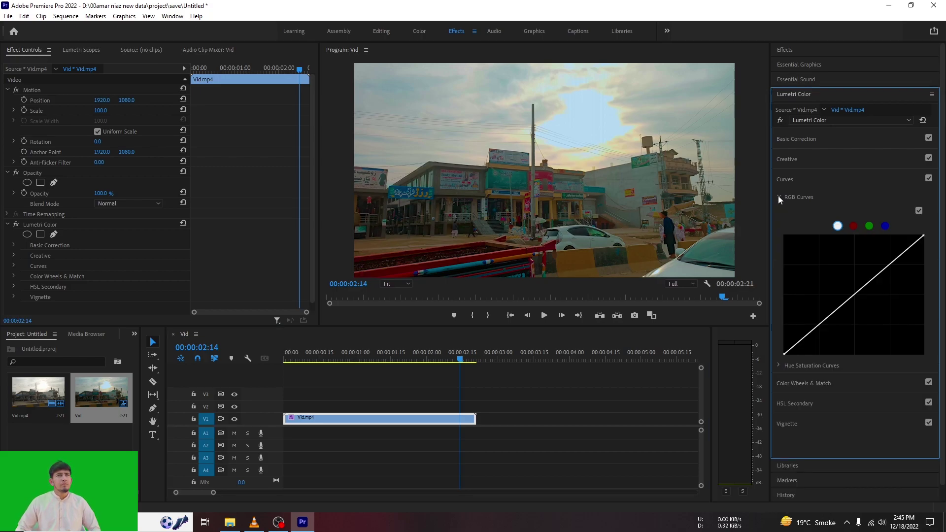
click(885, 226)
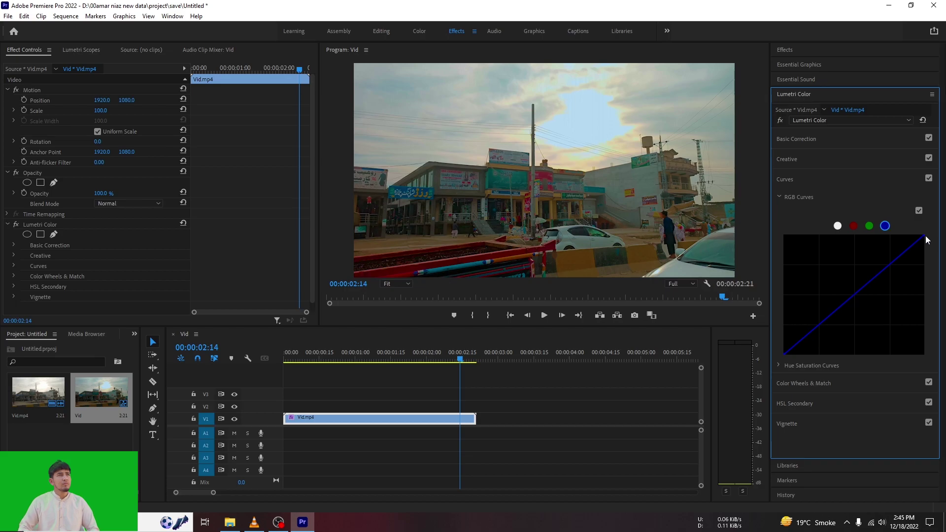
drag(925, 237, 929, 239)
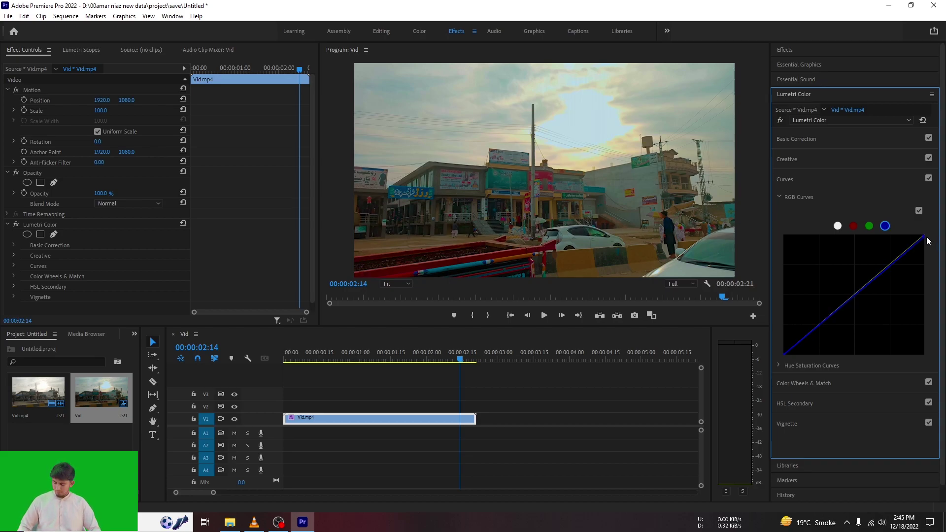
click(780, 196)
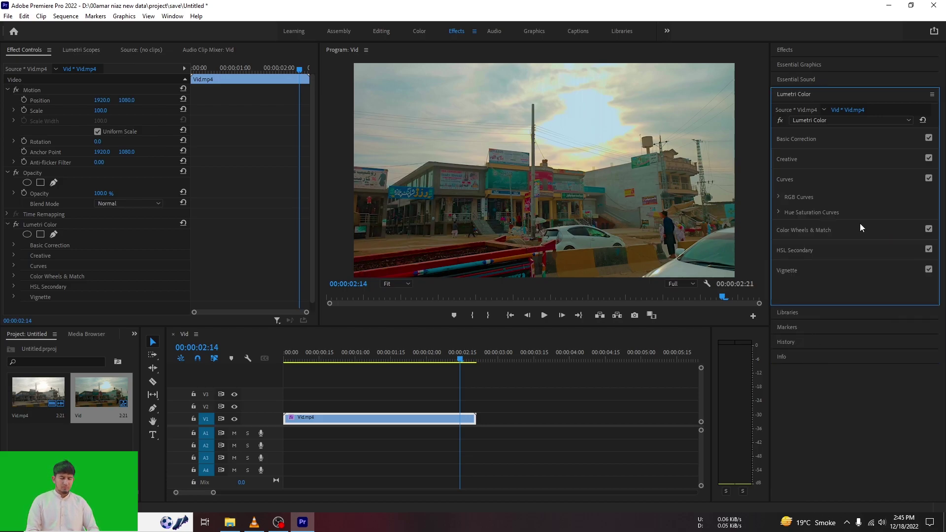
- Create a 3840 by 2160 adjustment layer at 23.976 fps with square pixels in the project
click(779, 211)
click(779, 211)
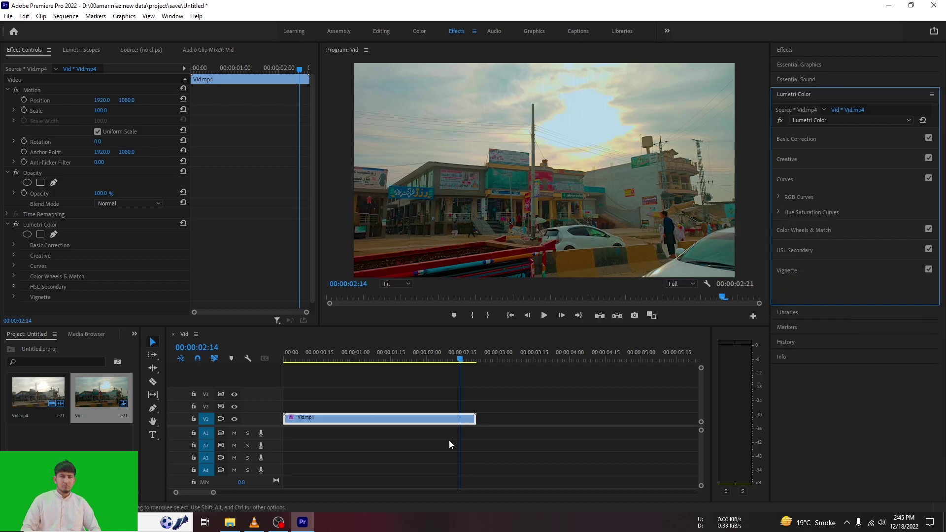
click(493, 454)
right_click(113, 444)
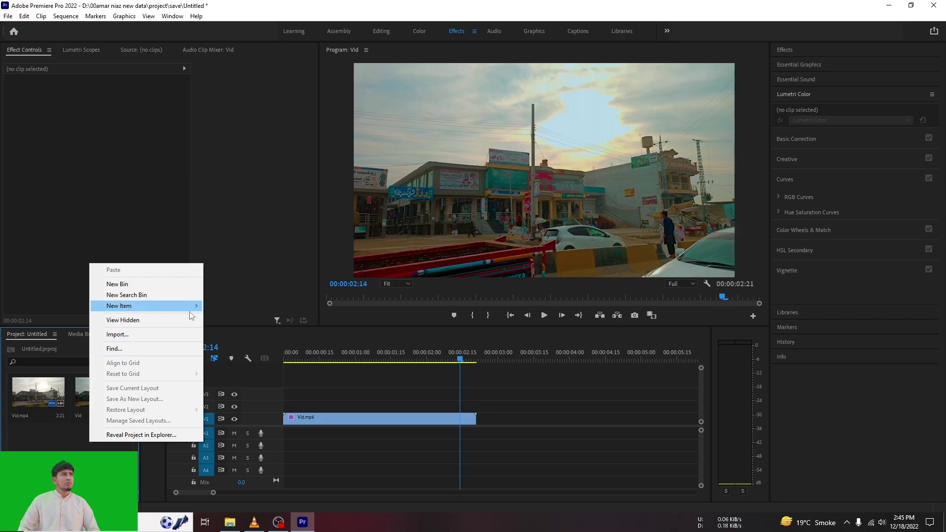
mouse_move(158, 306)
click(236, 338)
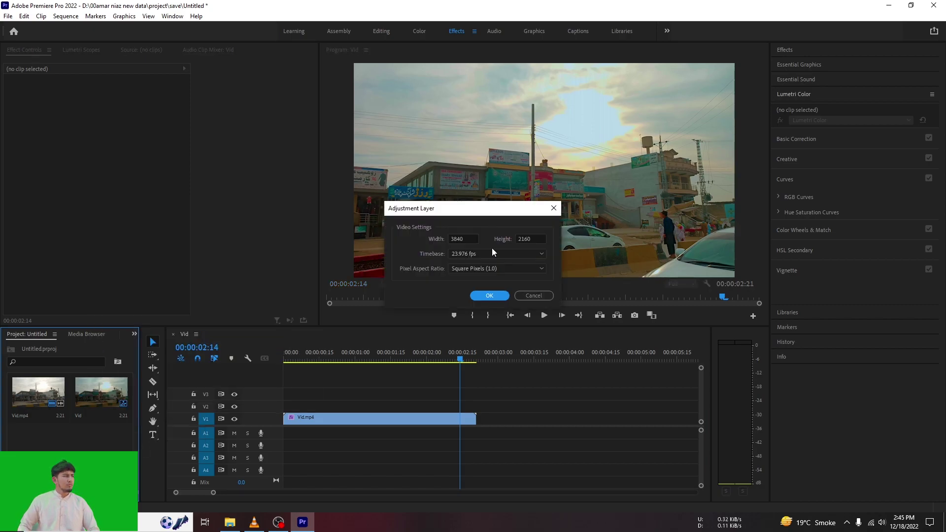
click(490, 296)
- Place the adjustment layer on V2 above Vid.mp4 and trim its end to match the clip's length
drag(67, 438, 454, 412)
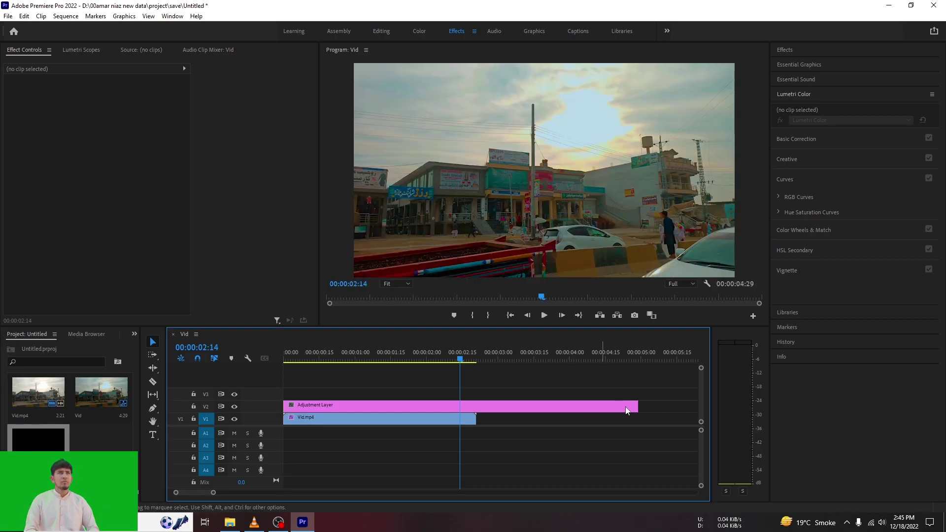
drag(637, 407, 472, 417)
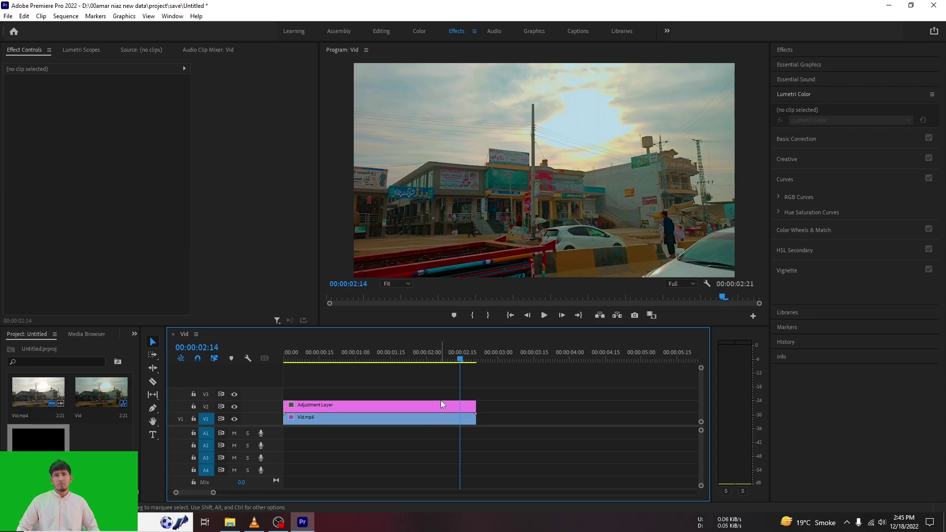
- Sample the sky colour for the adjustment layer's Hue vs Sat curve and slightly raise the curve's cyan-blue point
click(441, 407)
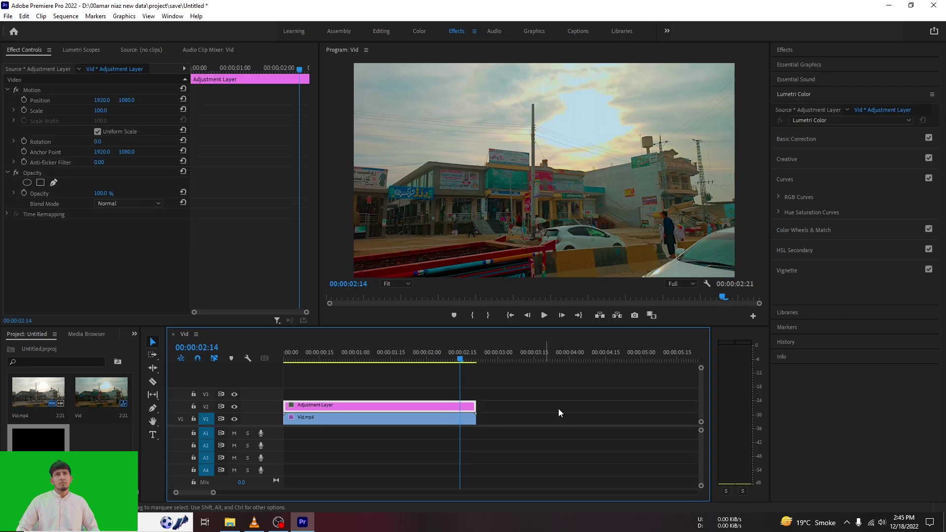
click(779, 211)
click(906, 226)
click(428, 89)
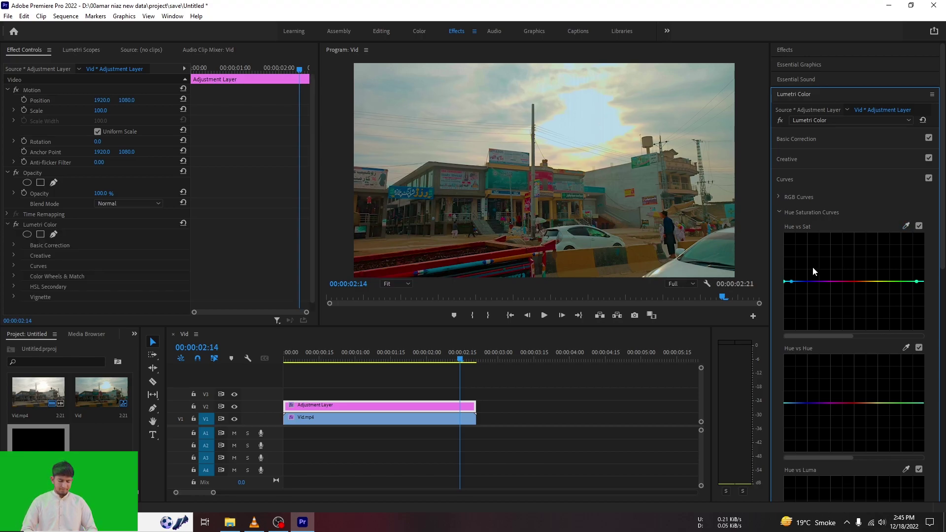
mouse_move(792, 282)
mouse_down()
mouse_move(799, 271)
mouse_move(790, 271)
mouse_up()
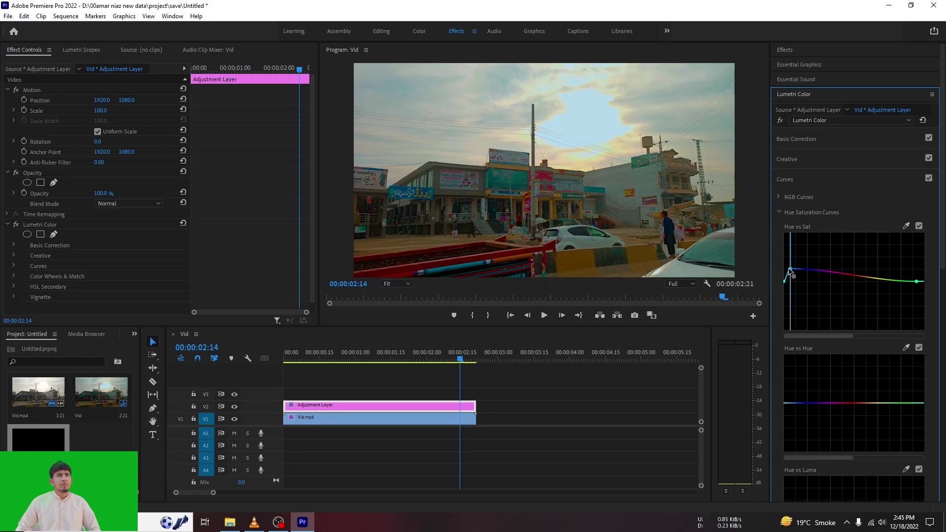
- Check the graded clip at 00:00:01:13 and around 00:00:00:07, and leave the adjustment layer deselected
click(387, 355)
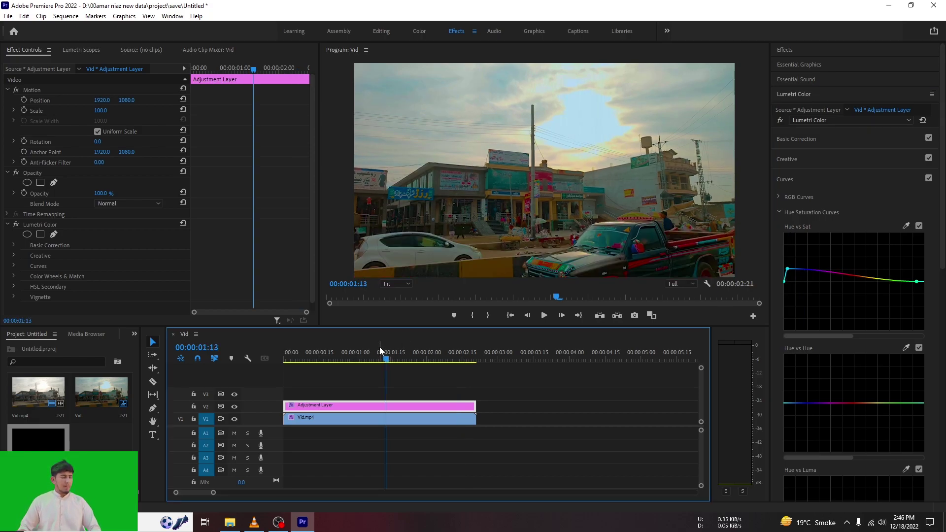
key(shift+Left)
key(shift+Left)
key(shift+Left)
key(shift+Left)
key(shift+Left)
key(shift+Left)
key(shift+Left)
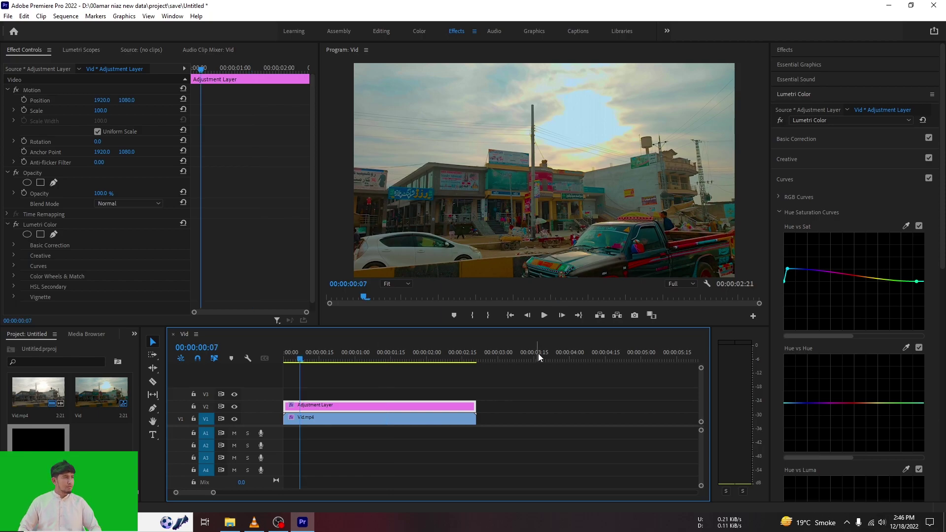
click(535, 381)
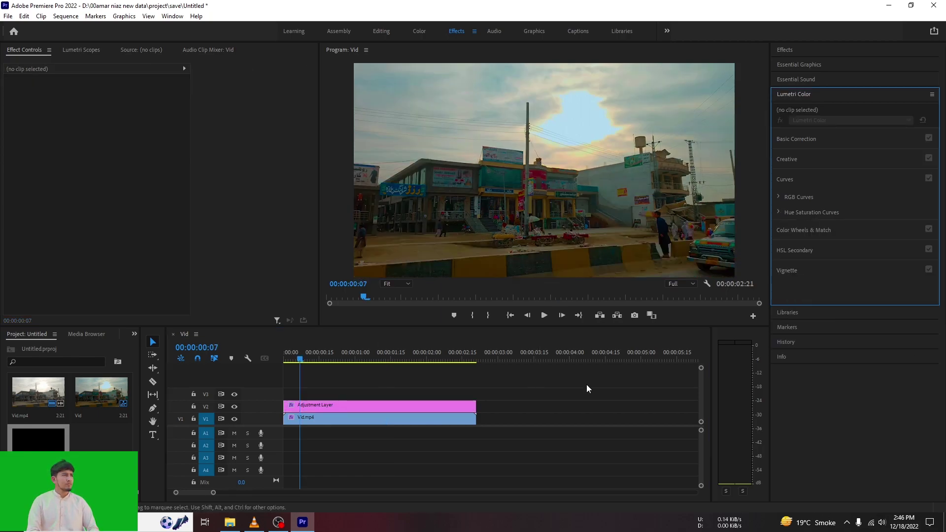
- Select Vid.mp4 on V1 and search the effects for "warp stabili"
click(433, 409)
click(365, 435)
click(369, 423)
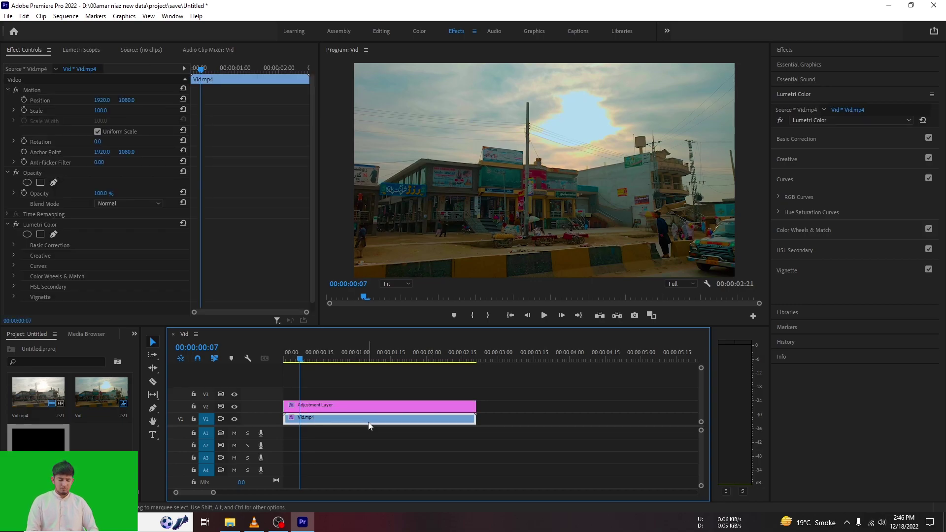
click(797, 94)
click(799, 51)
click(799, 63)
text(war)
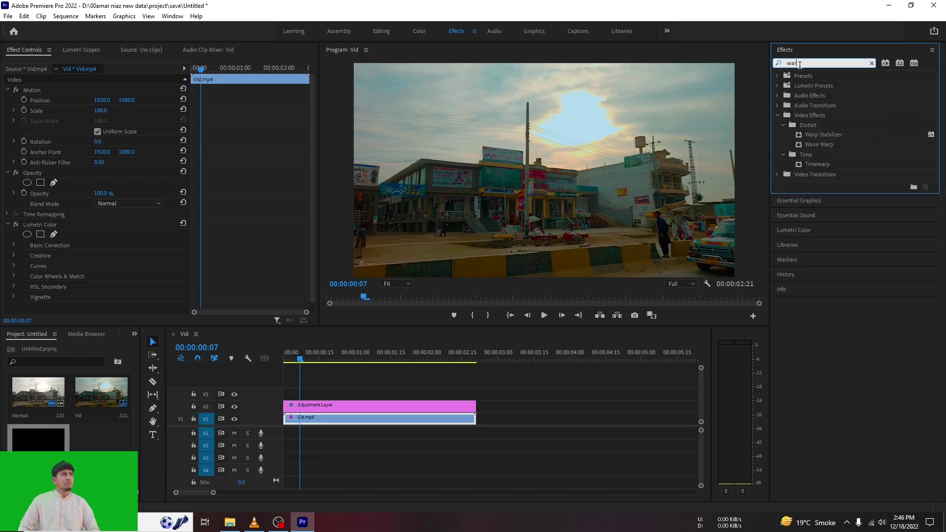
text(ps)
click(799, 64)
text(stabili)
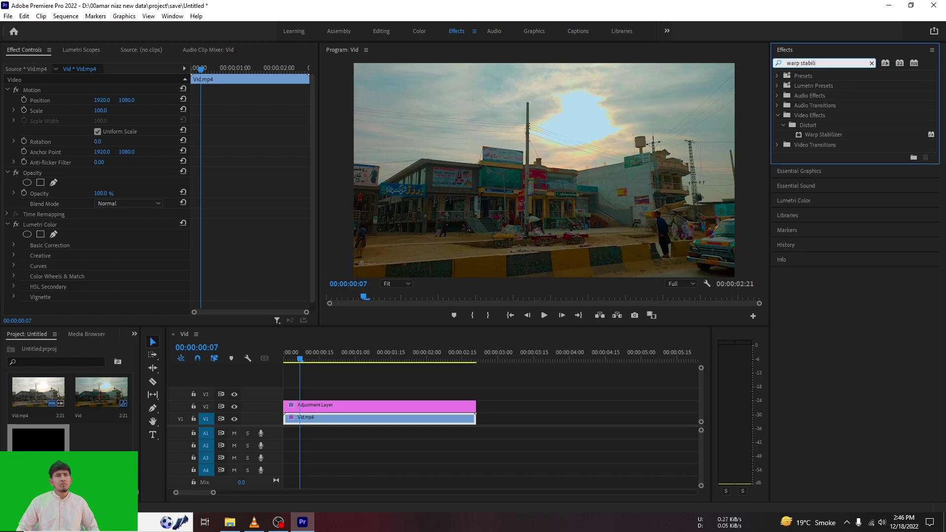
- Apply the Warp Stabilizer effect to Vid.mp4 on V1 and bring its settings into view
click(829, 135)
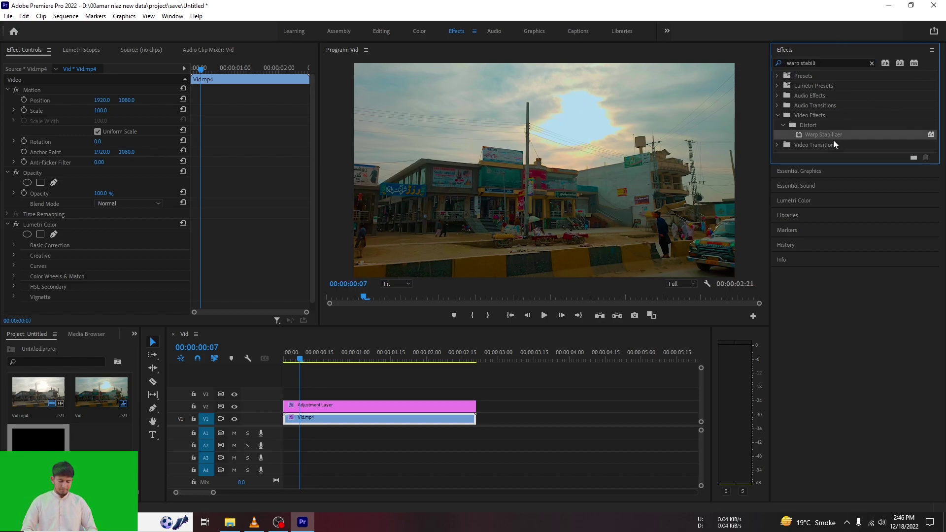
drag(831, 133, 365, 423)
click(429, 434)
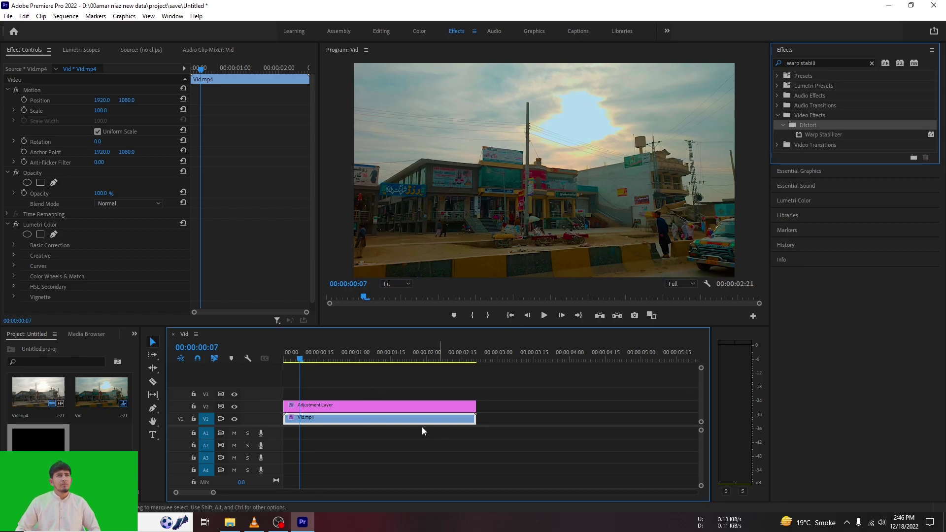
drag(820, 132, 444, 418)
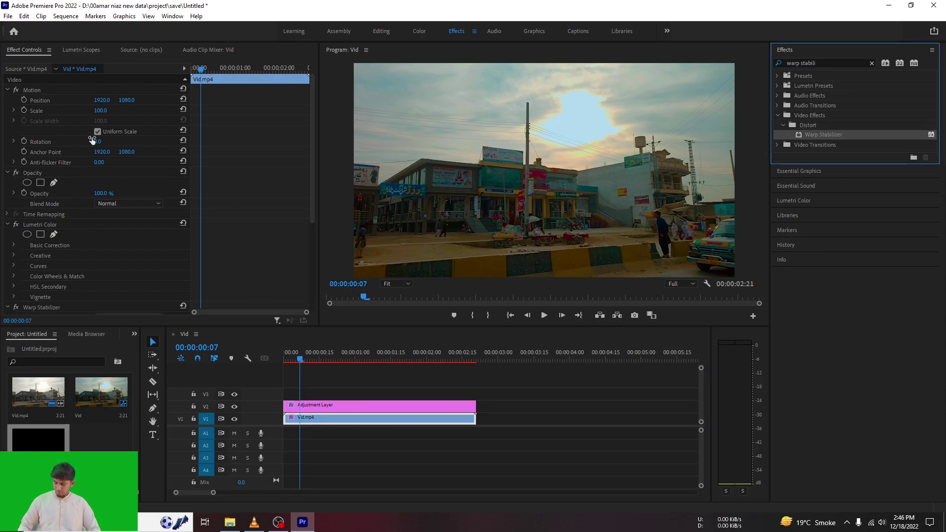
scroll(77, 210, down, 1)
scroll(77, 210, down, 4)
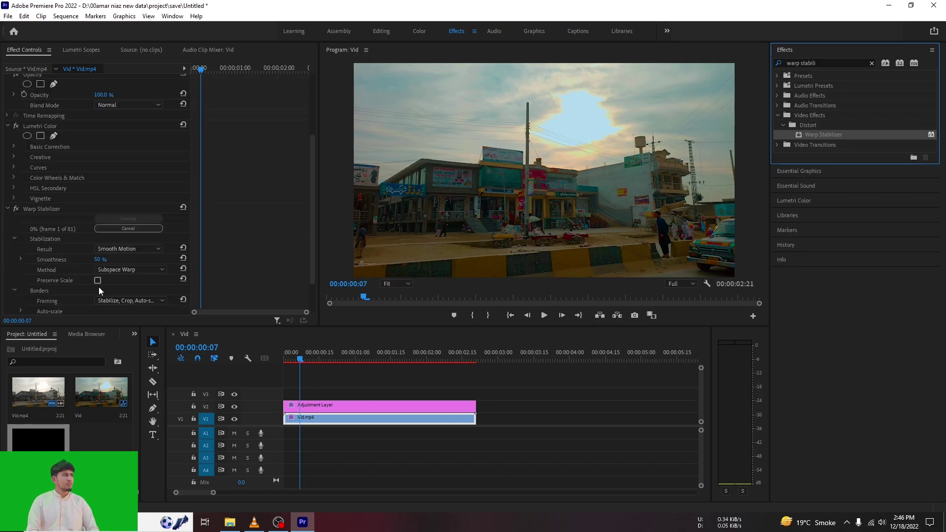
scroll(72, 281, down, 1)
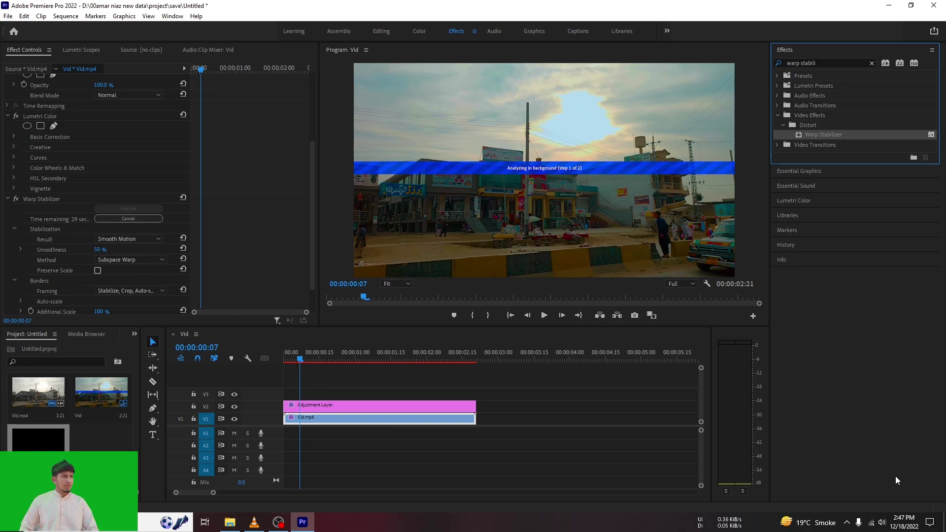
- Set the system speaker volume to 51
click(881, 523)
drag(875, 499, 859, 504)
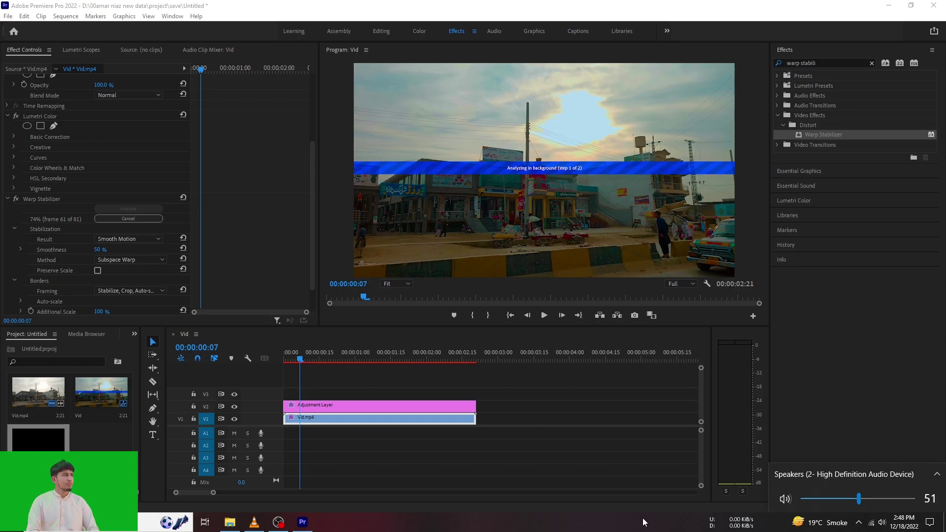
click(656, 528)
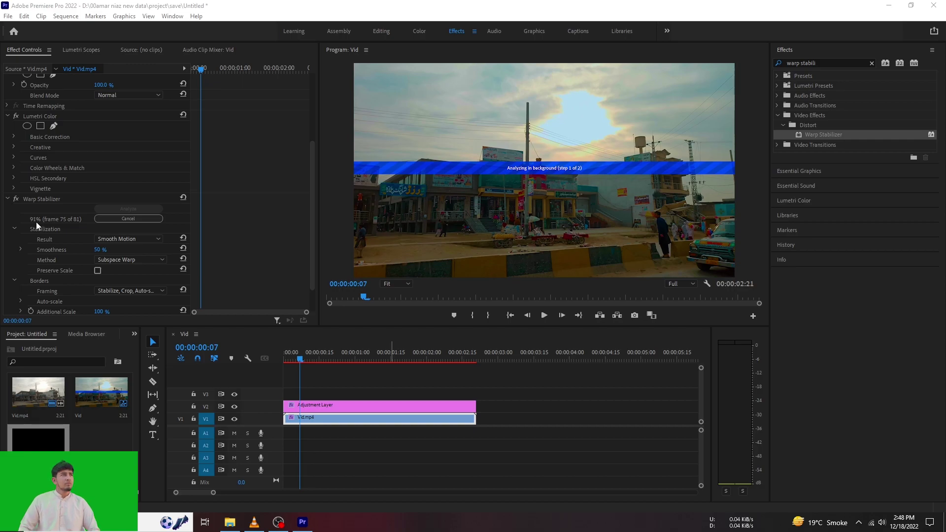
- Reduce the program monitor's playback resolution to 1/8
scroll(51, 218, down, 3)
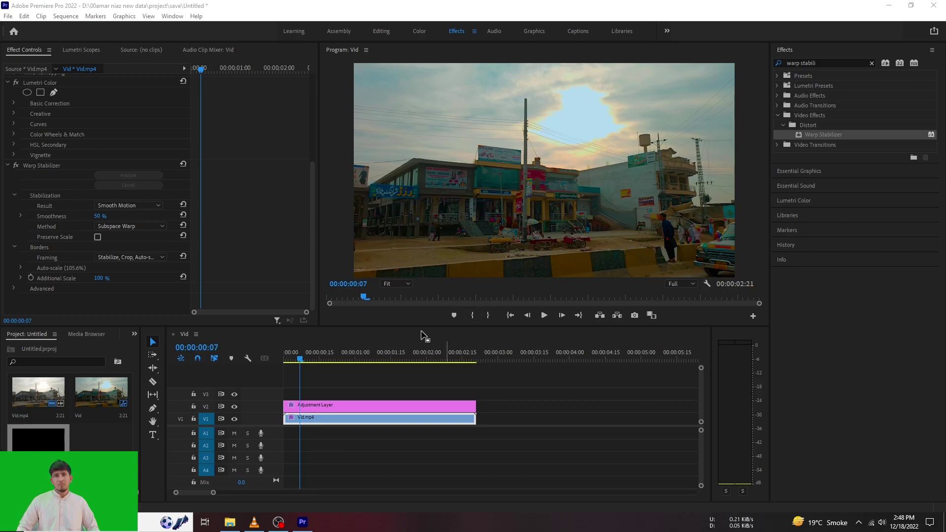
click(545, 315)
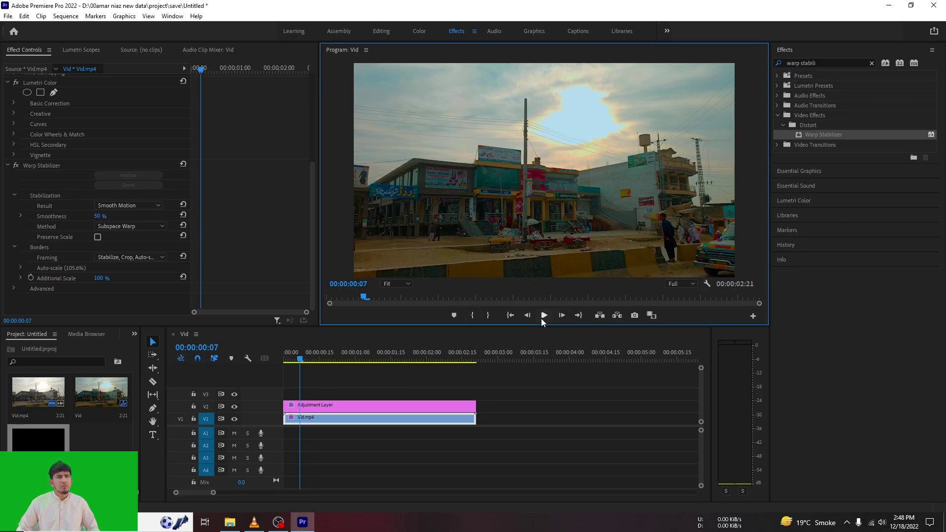
click(681, 283)
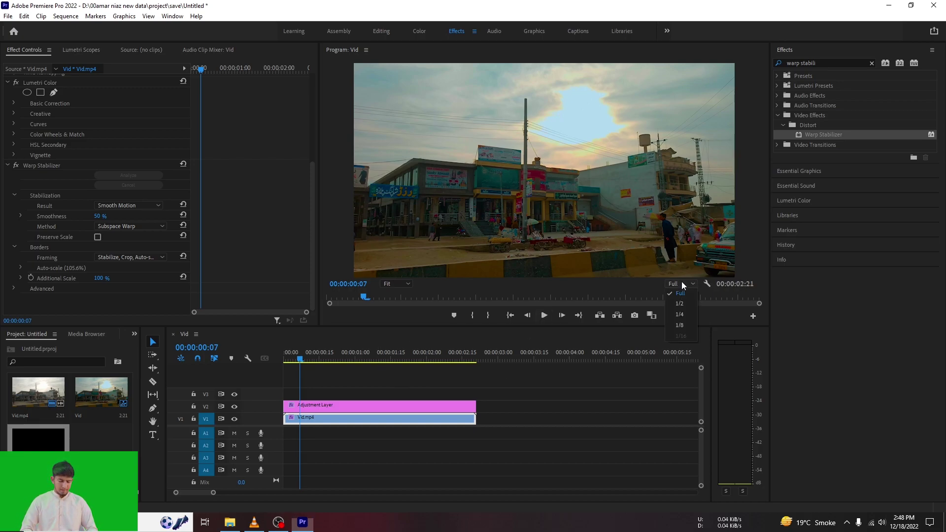
click(682, 325)
- Play back the stabilized clip from 00:00:01:06 and repeatedly from its start to judge the smoothness
drag(373, 360, 371, 361)
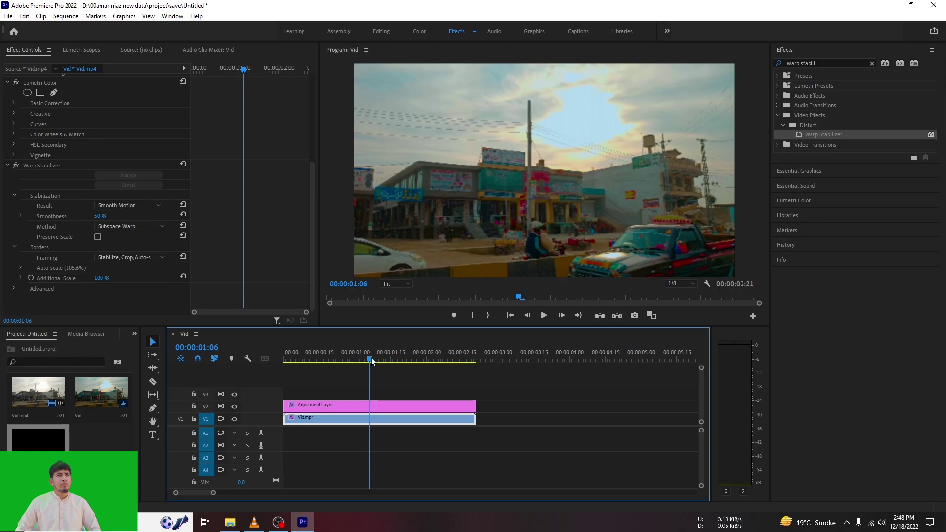
key(space)
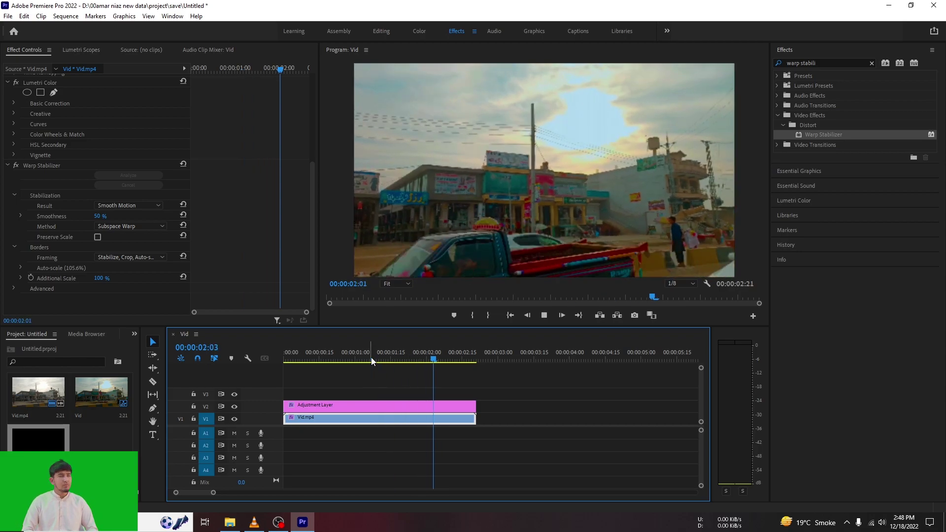
drag(371, 357, 279, 349)
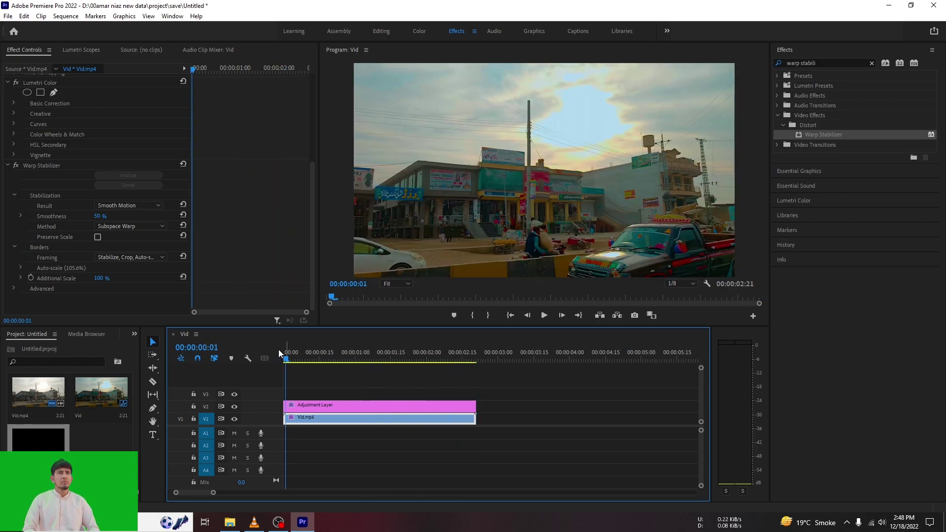
key(space)
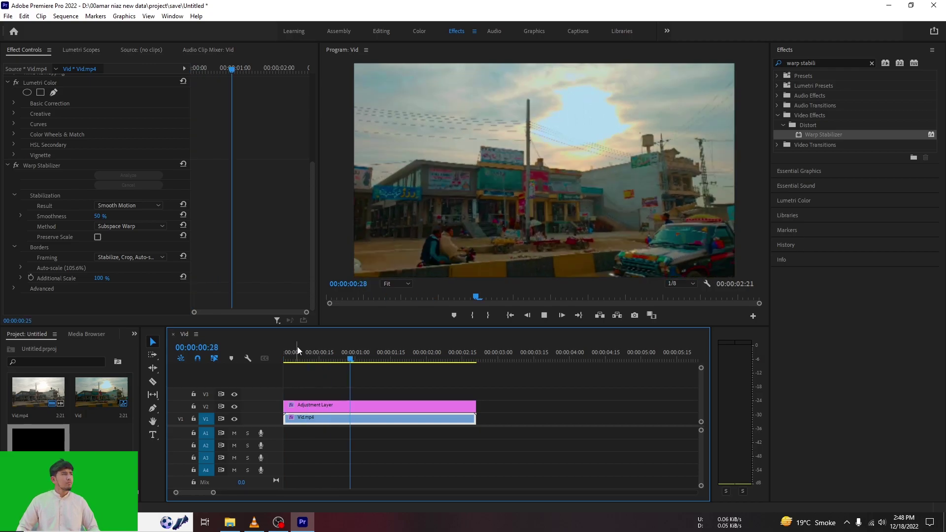
drag(297, 347, 278, 347)
key(space)
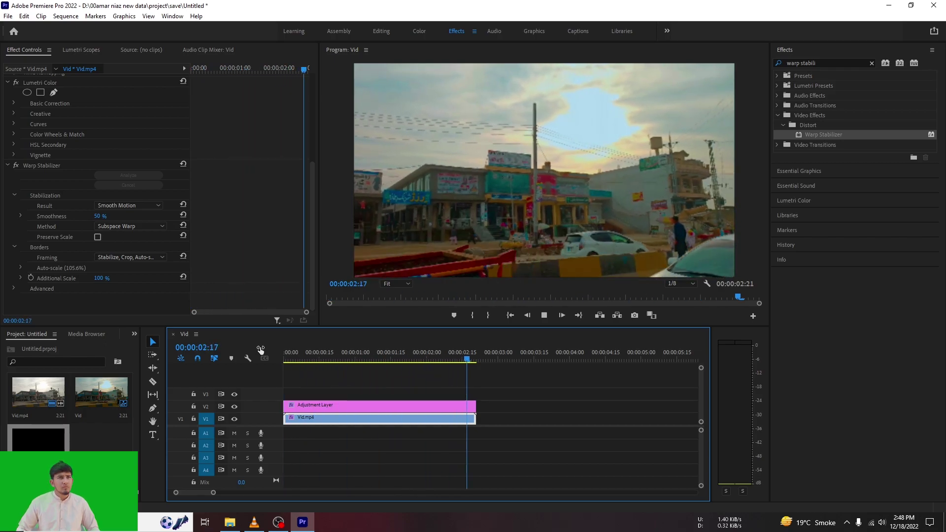
- Set the Warp Stabilizer smoothness to 40% and move the playhead to 00:00:01:22
click(100, 216)
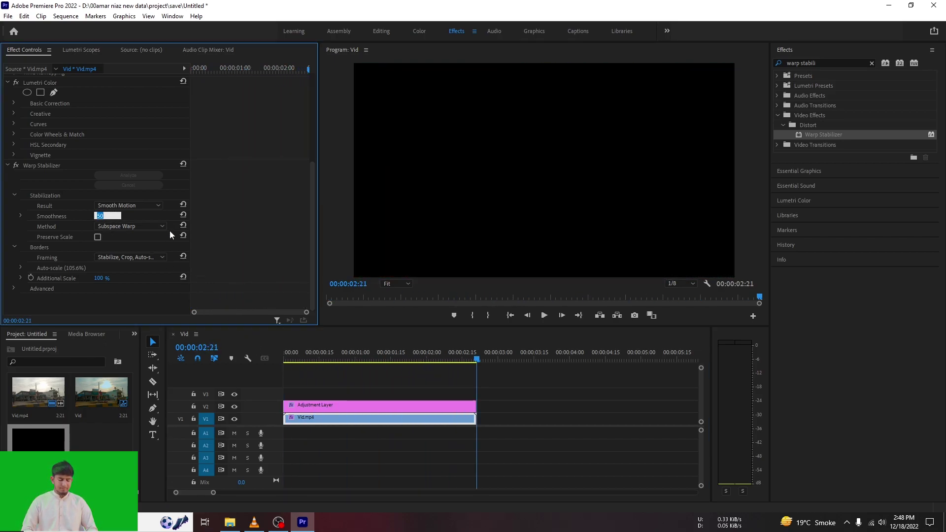
text(40)
click(220, 231)
click(407, 354)
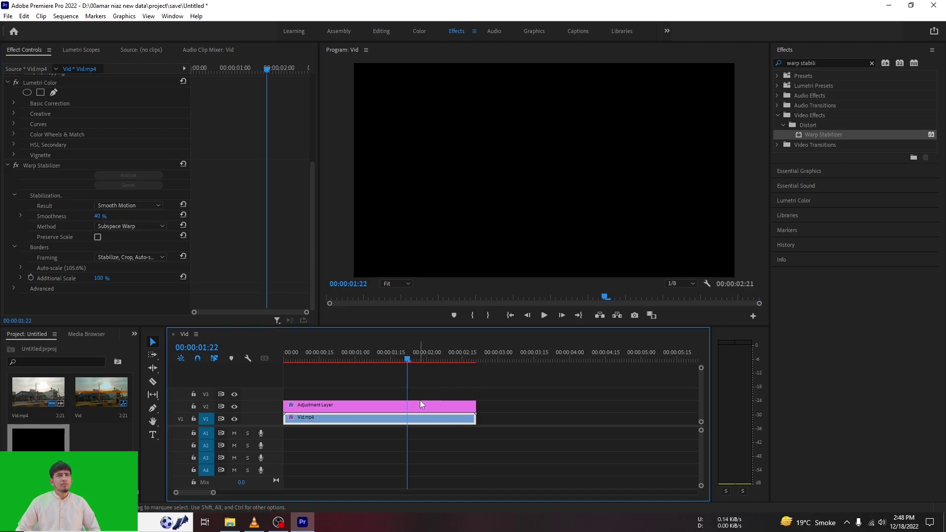